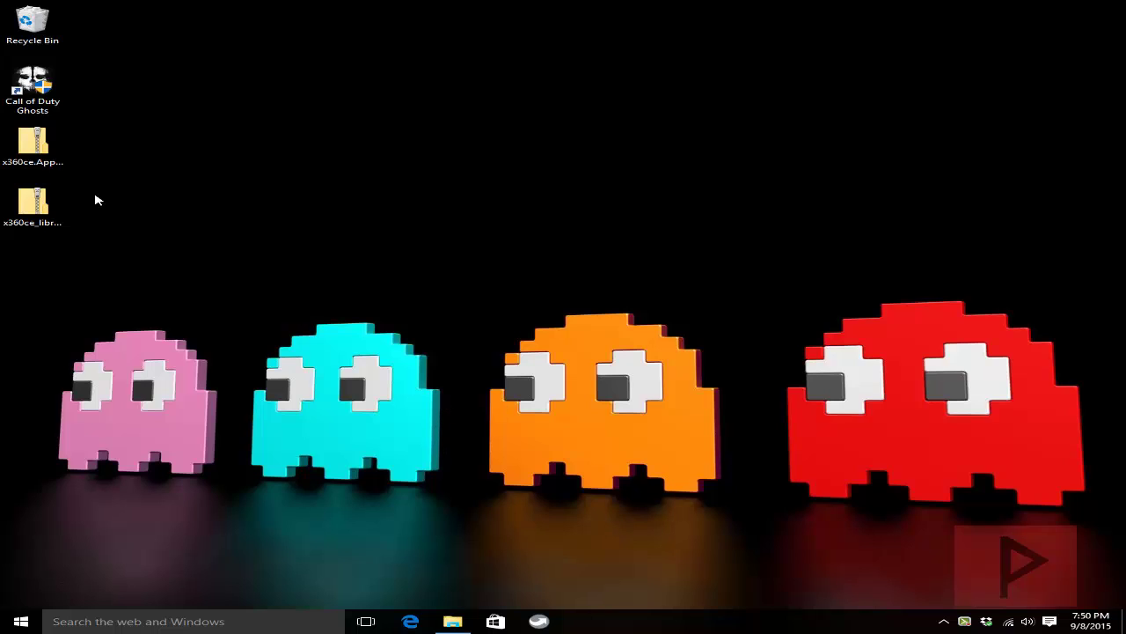
- Copy the x360ce application from the x360ce.App-2.0.2.163 archive into the Call of Duty Ghosts folder, and close the archive
left_click(33, 145)
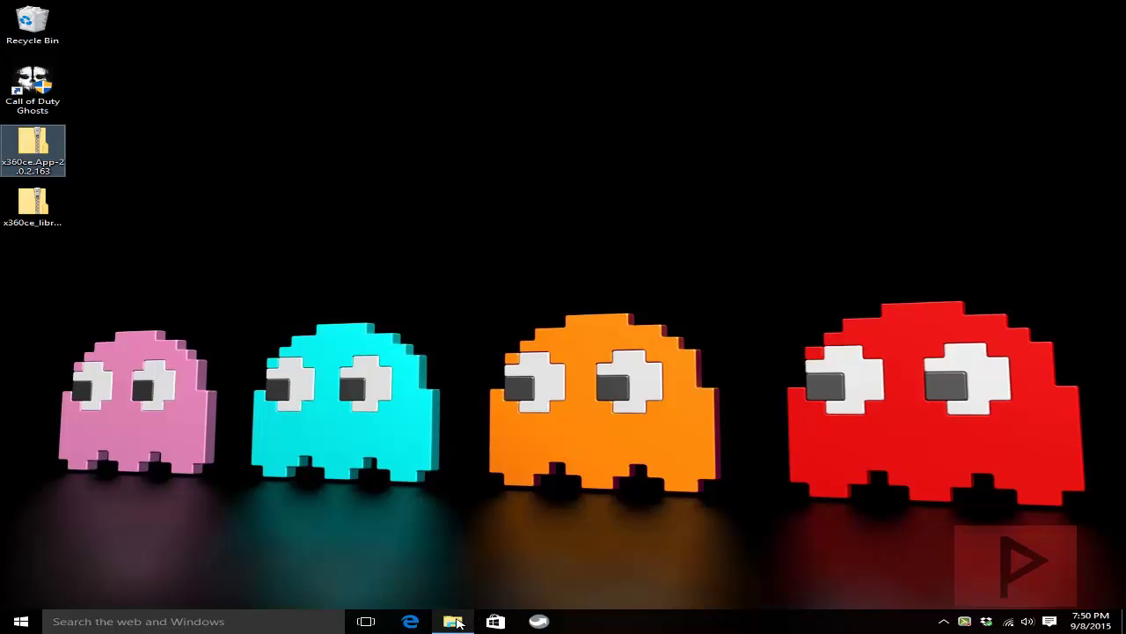
left_click(452, 621)
scroll(885, 369, "down", 20)
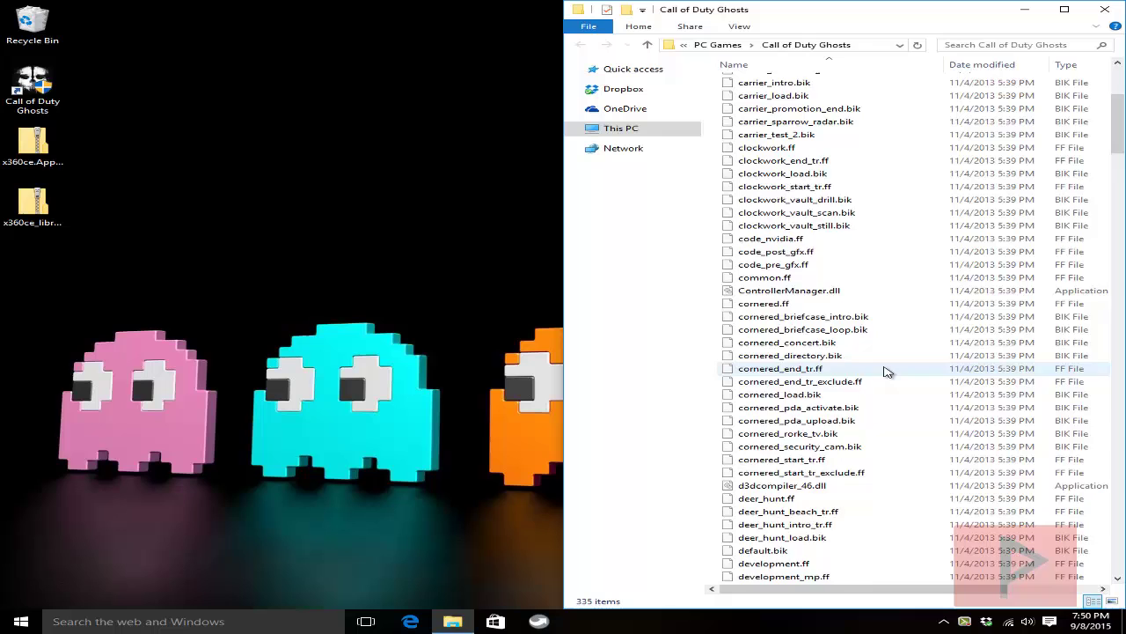
double_click(34, 150)
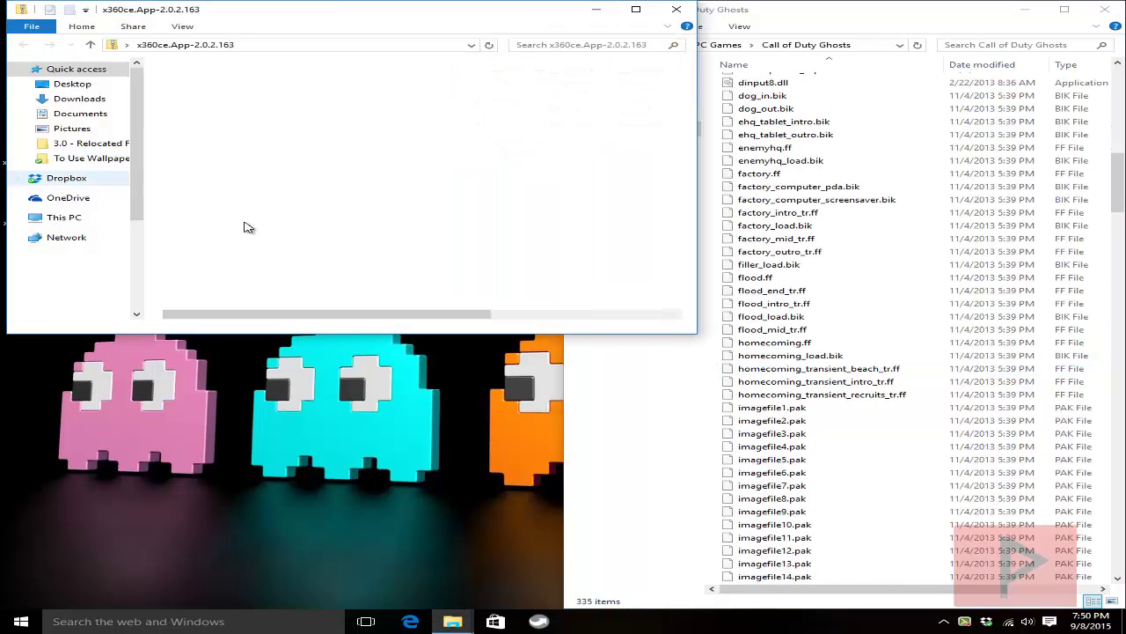
left_click_drag(189, 90, 906, 456)
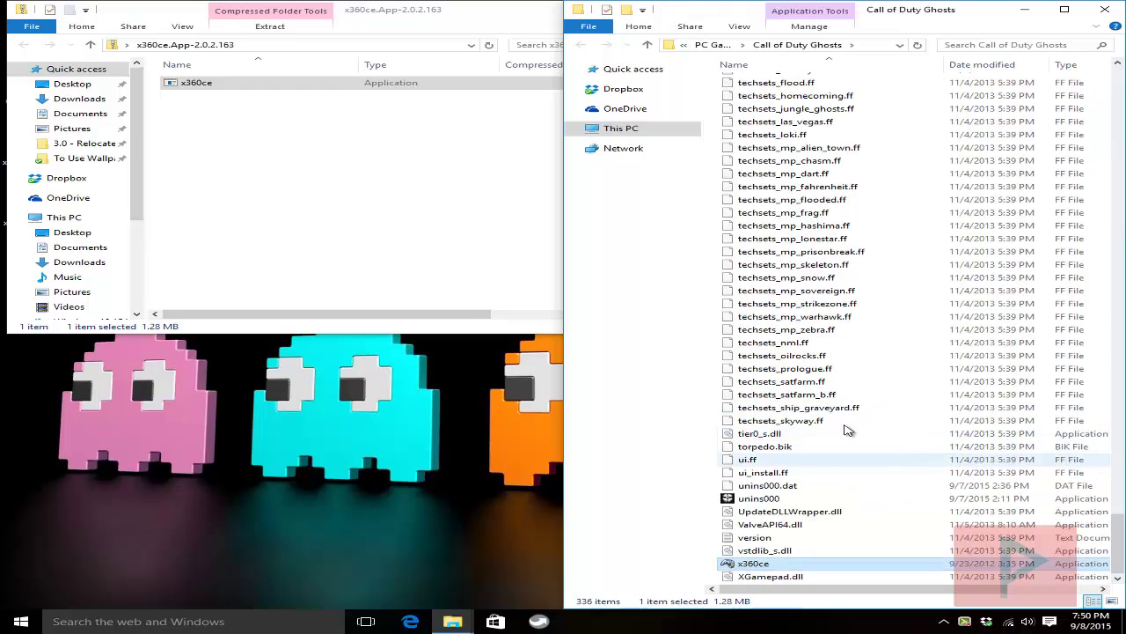
left_click(523, 284)
left_click(675, 12)
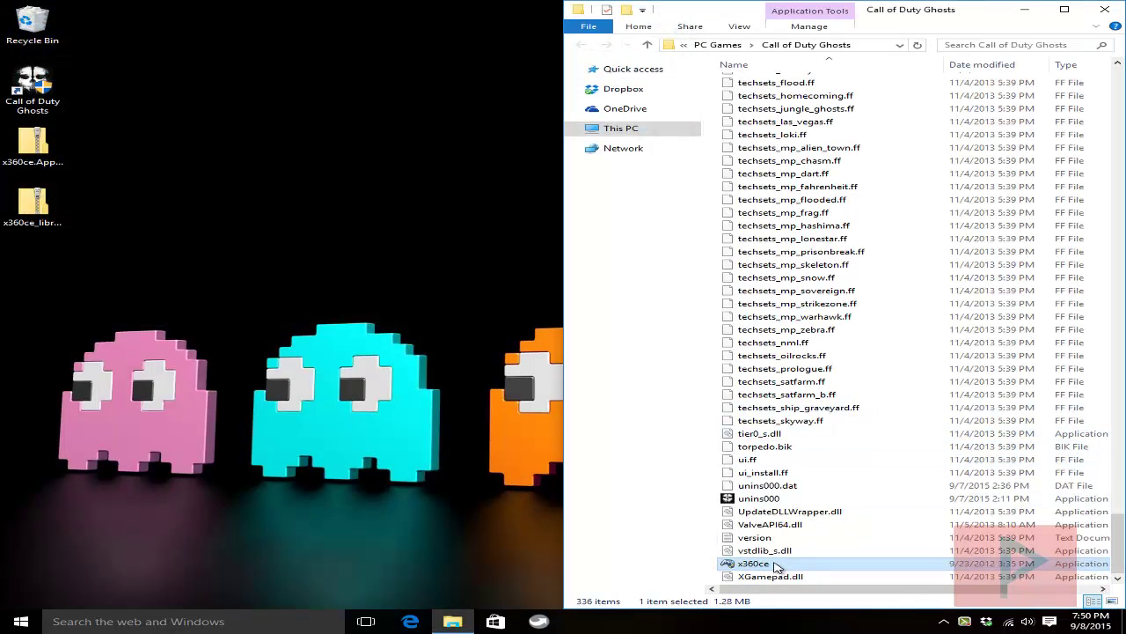
- Launch x360ce from the game folder and create the missing x360ce.ini and xinput1_3.dll files
double_click(773, 566)
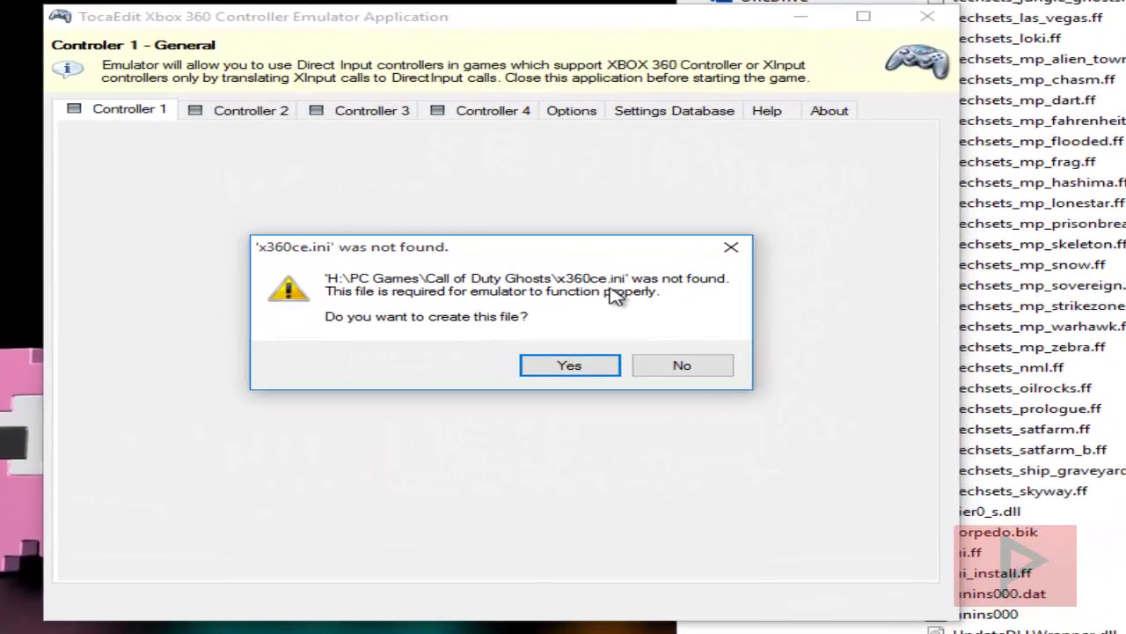
left_click(614, 366)
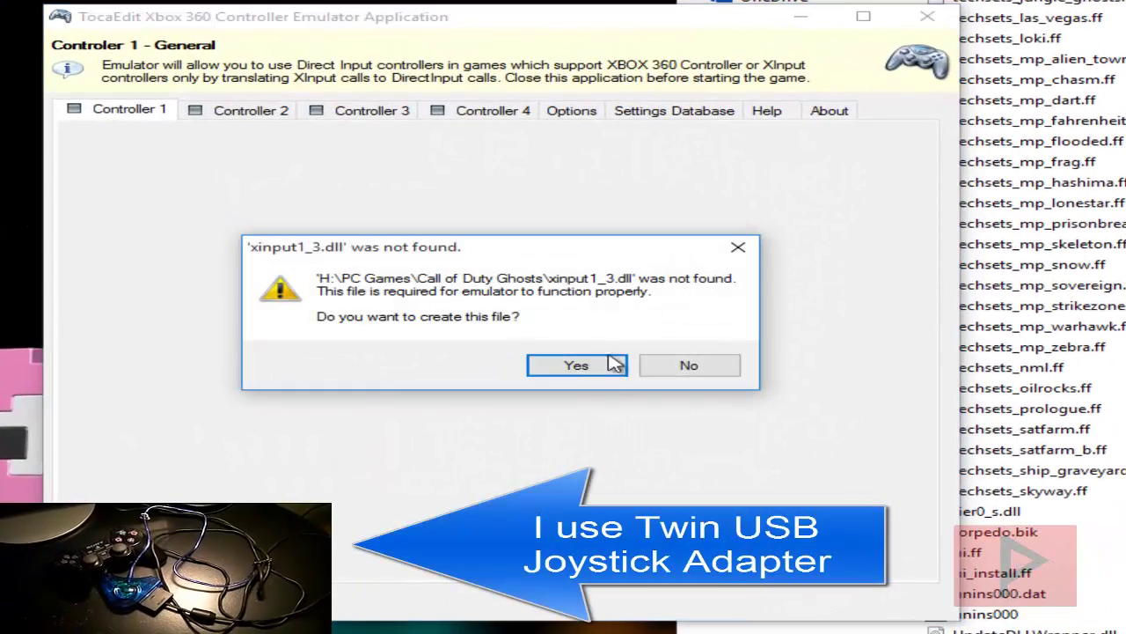
left_click(605, 371)
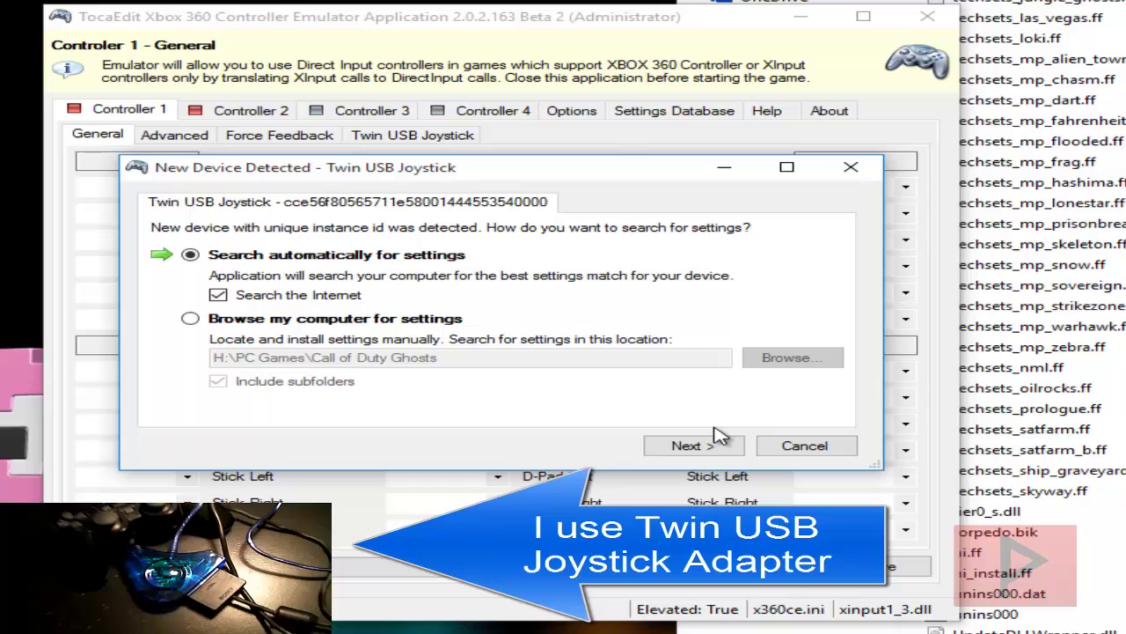
- Search automatically, including the Internet, for Twin USB Joystick settings and load the found configuration into Controllers 1 and 2
left_click(717, 446)
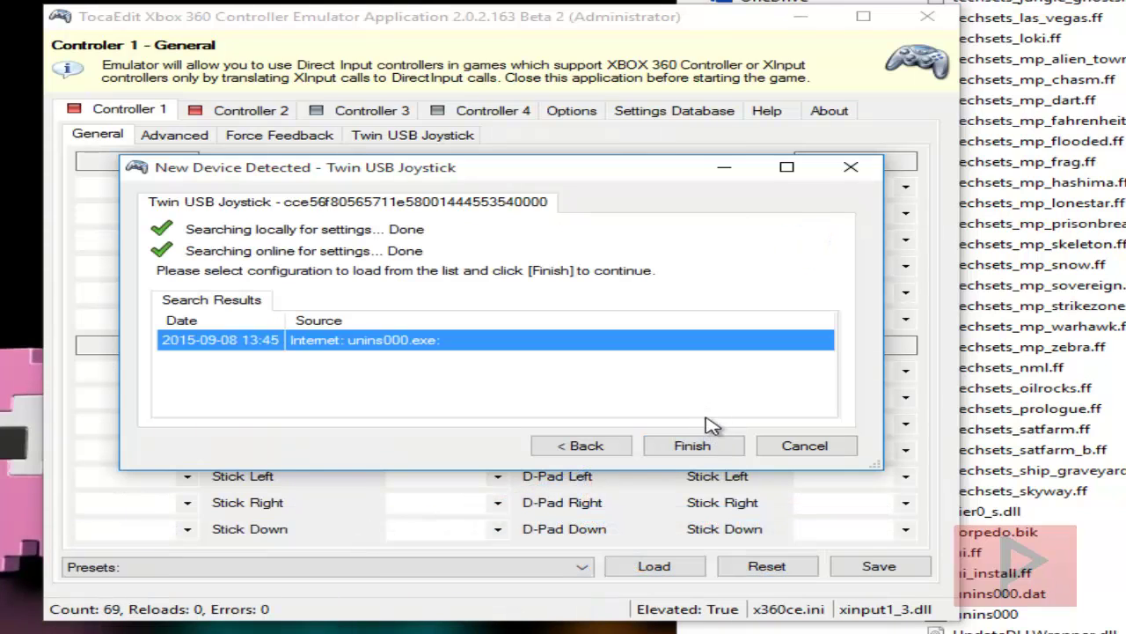
left_click(691, 445)
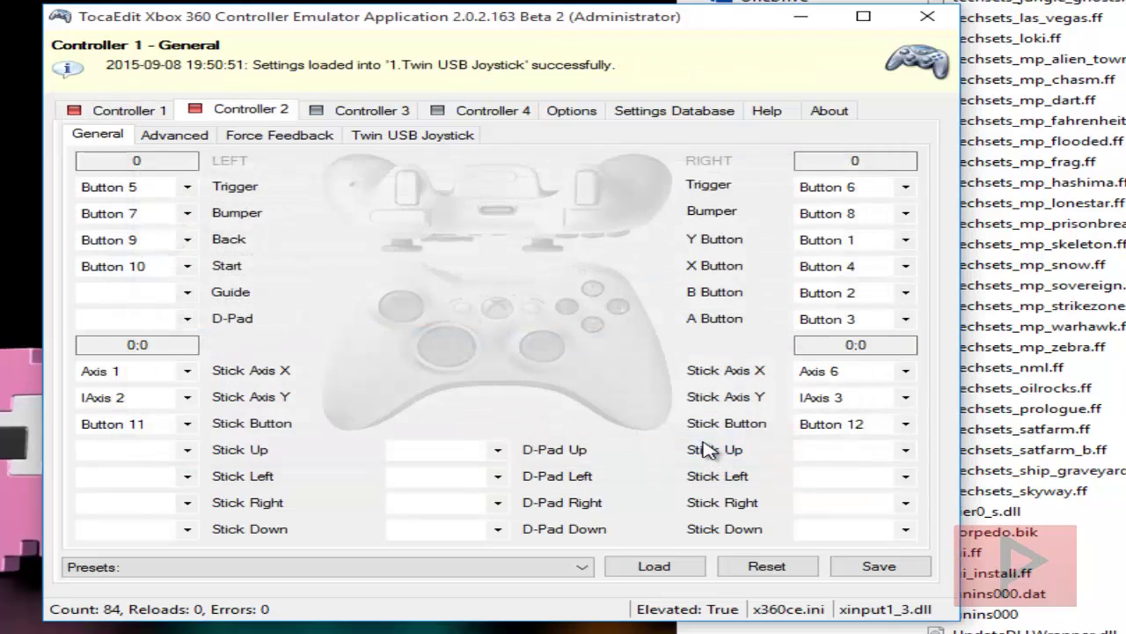
left_click(704, 444)
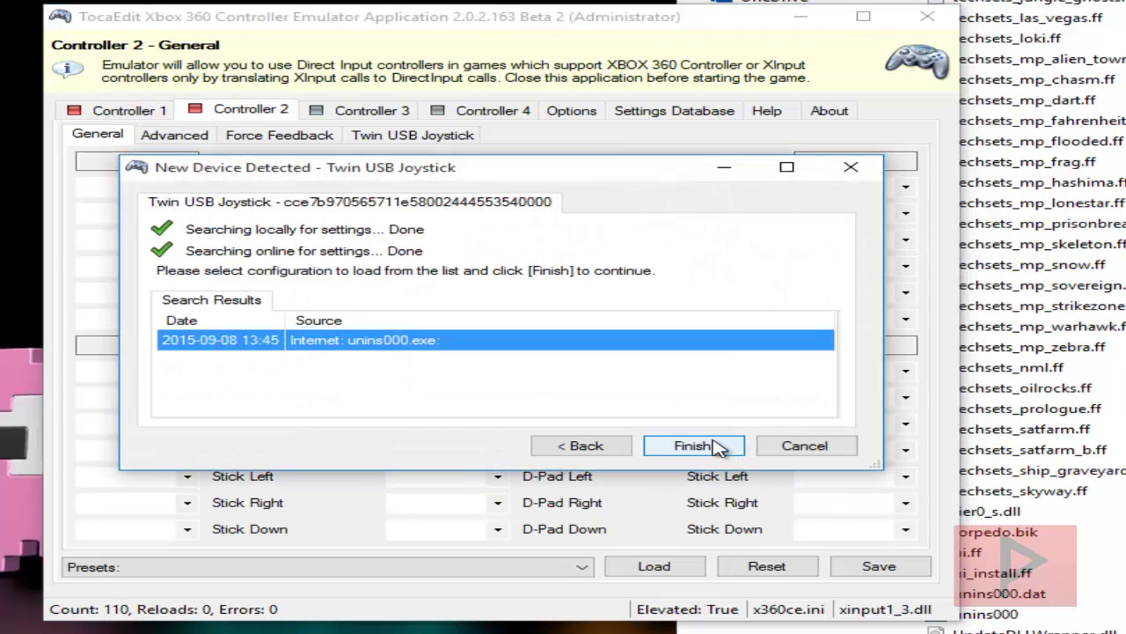
left_click(717, 446)
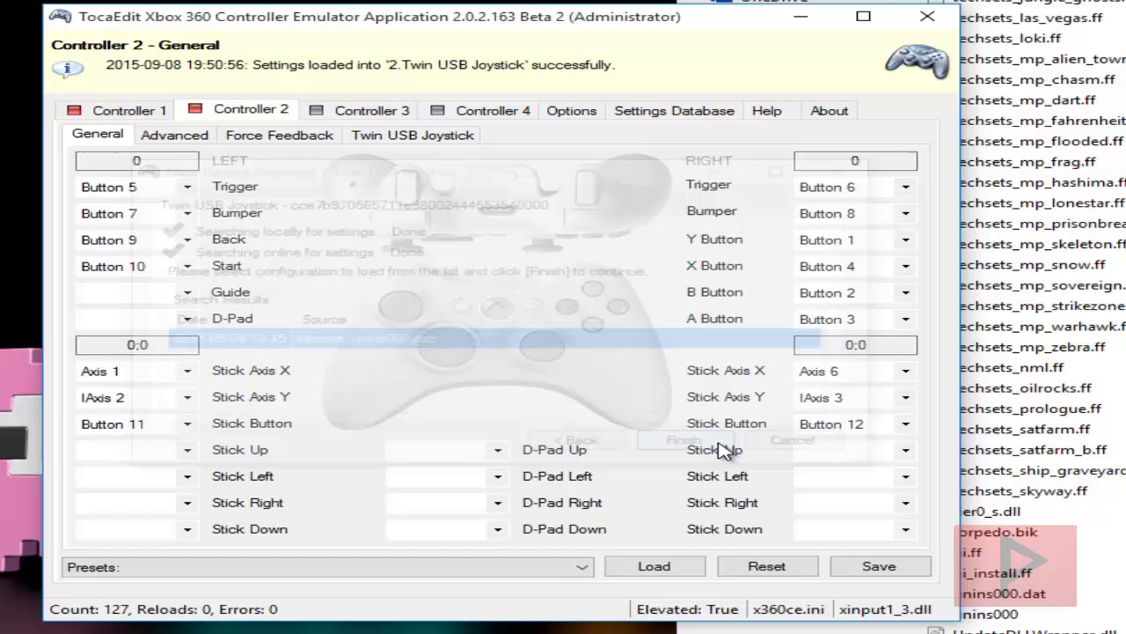
- Map Controller 1's D-Pad to DPad 1, save the settings and close the controller emulator
left_click(145, 112)
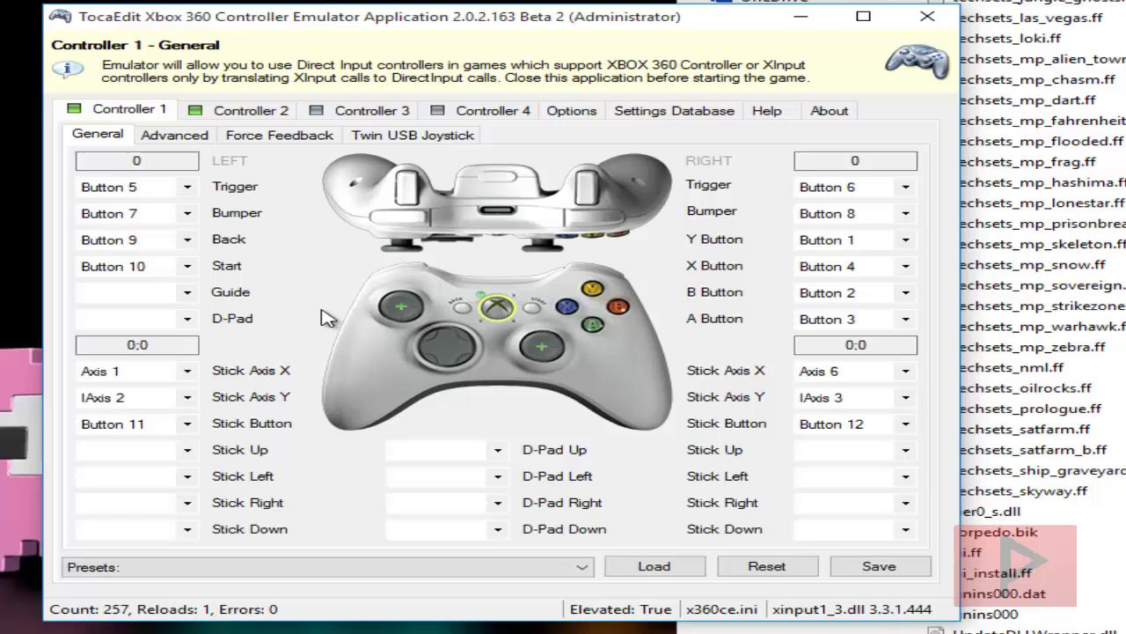
left_click(189, 319)
mouse_move(200, 384)
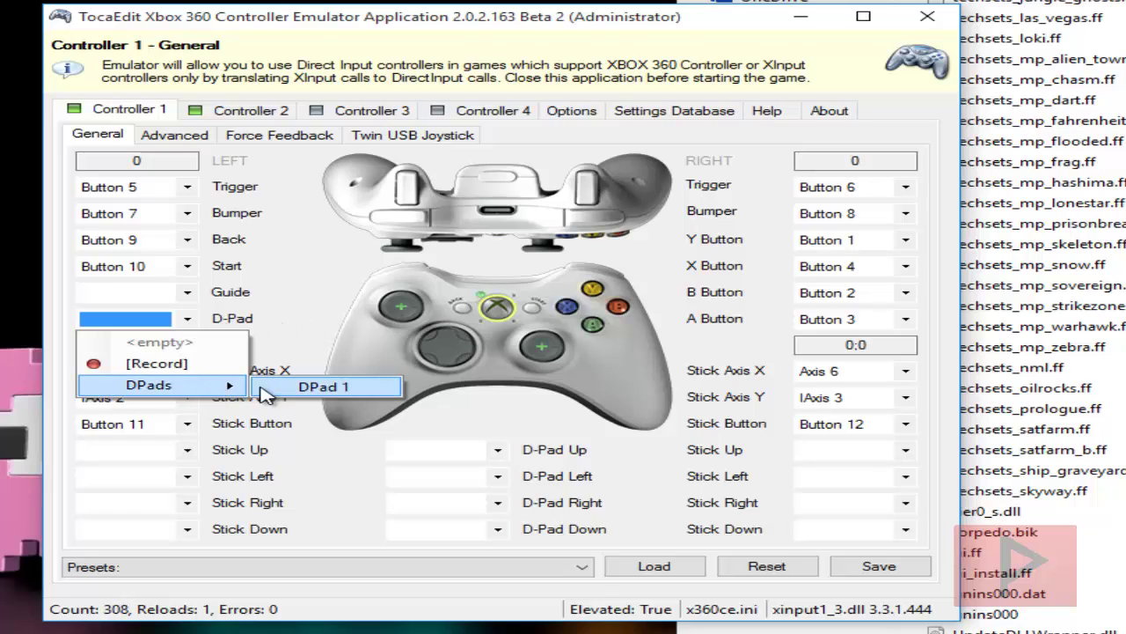
left_click(264, 388)
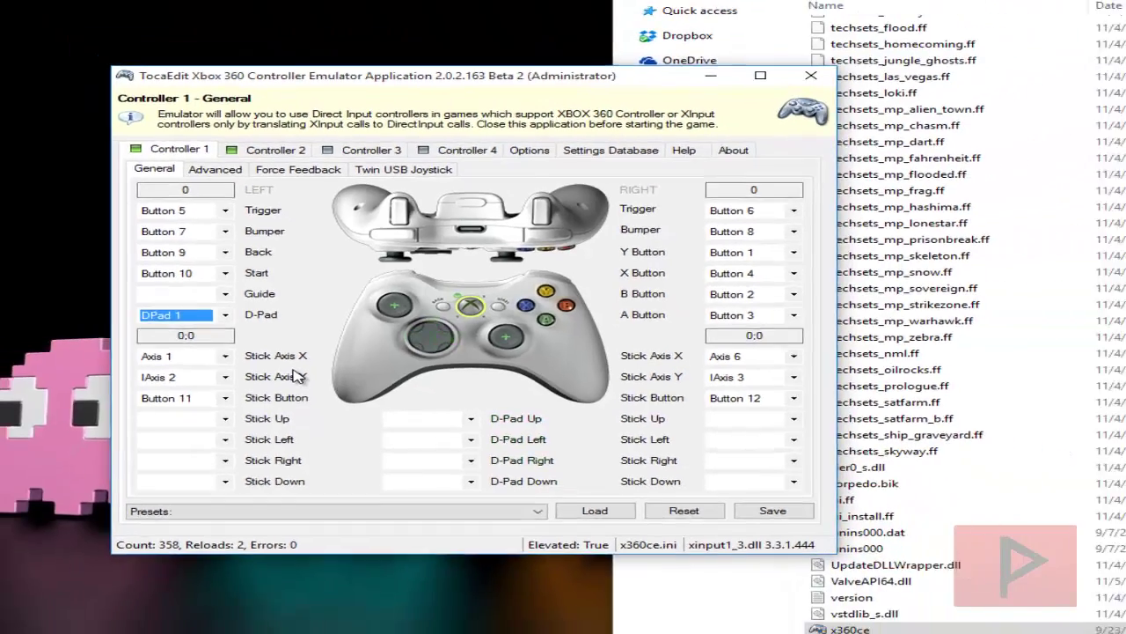
left_click(774, 511)
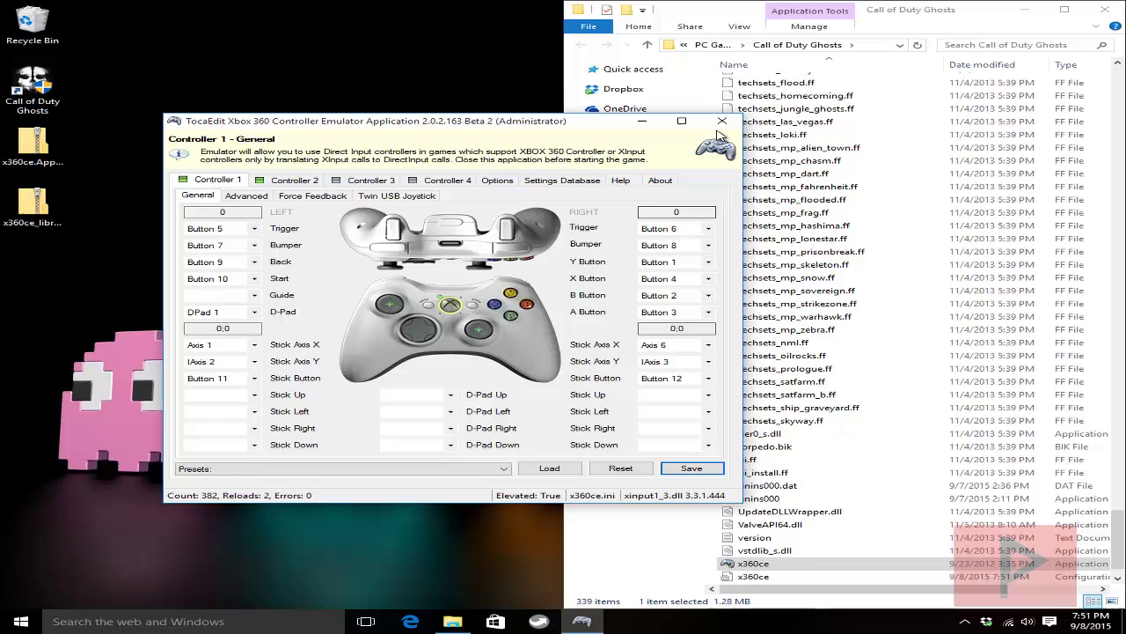
left_click(721, 122)
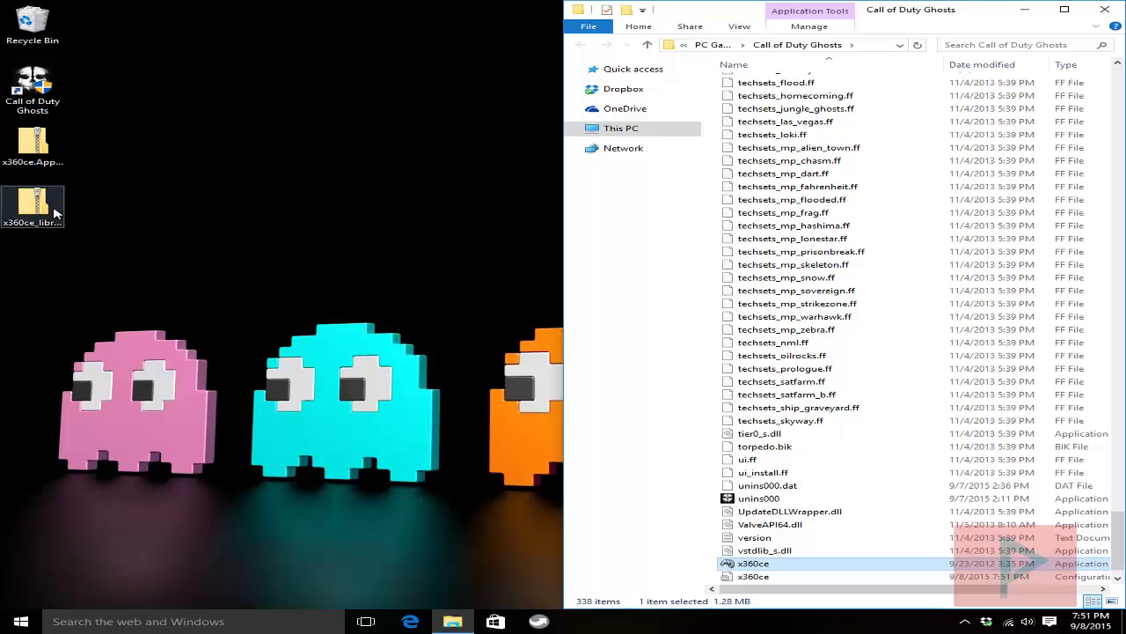
- Copy all files from the x360ce_libraries_r642_x64 archive into the Call of Duty Ghosts folder, replacing existing ones, and close the archive
double_click(33, 207)
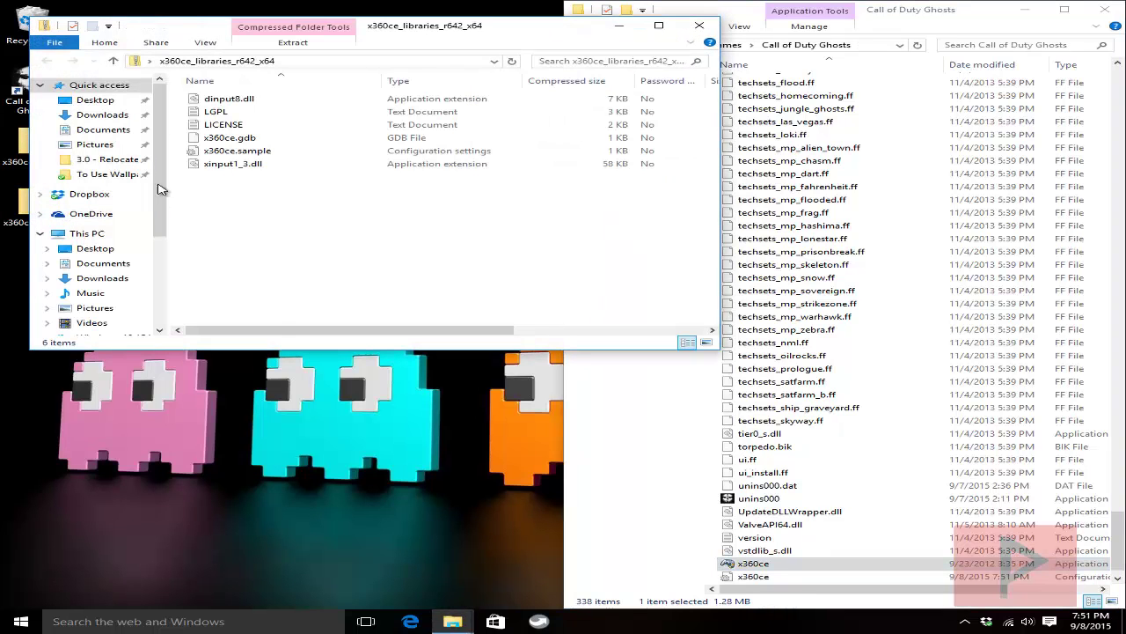
left_click_drag(293, 245, 230, 88)
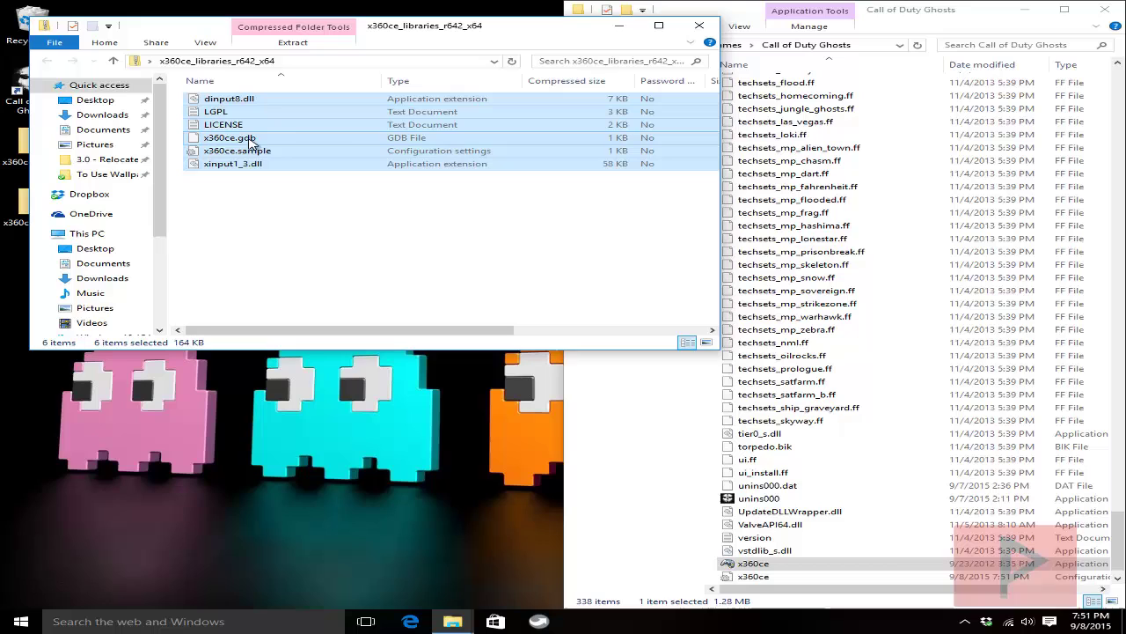
left_click_drag(281, 155, 901, 447)
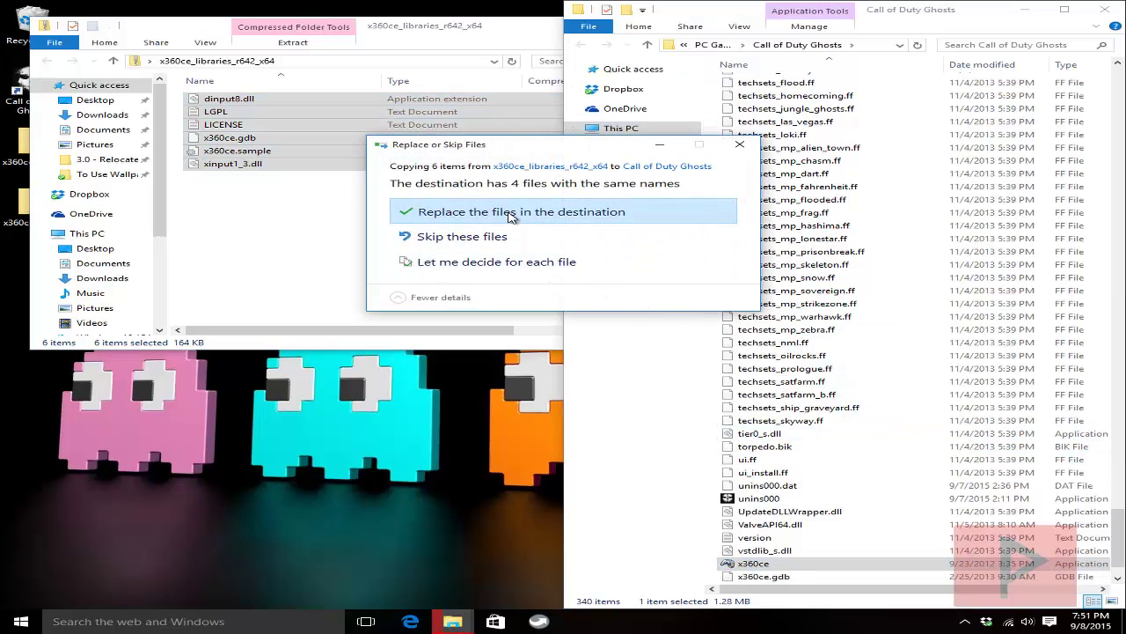
left_click(512, 217)
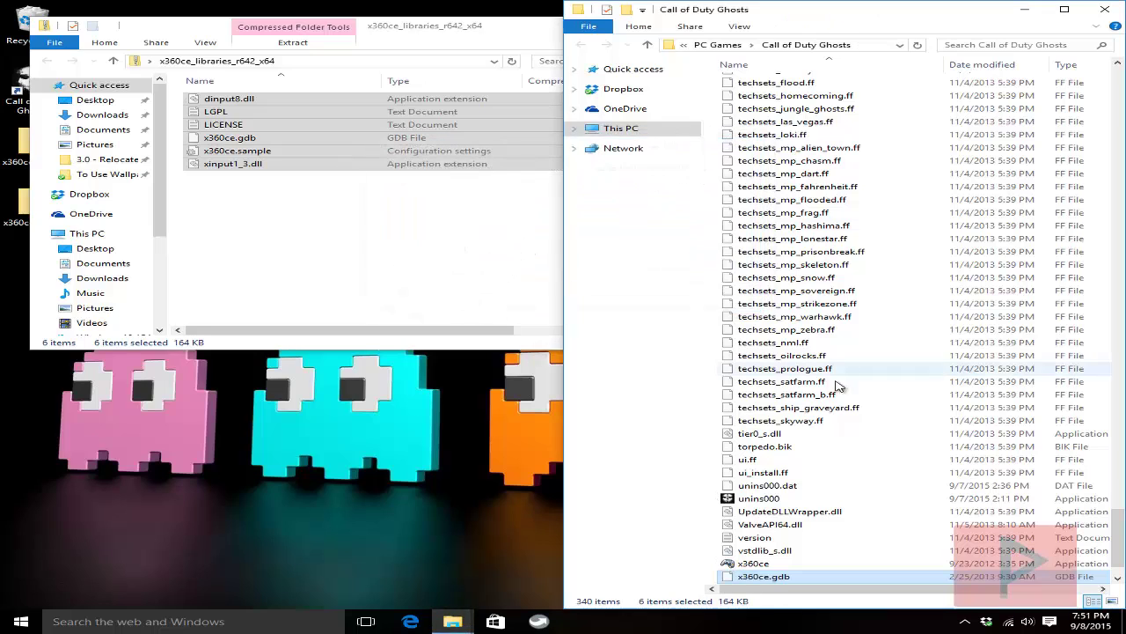
left_click(851, 408)
left_click(368, 281)
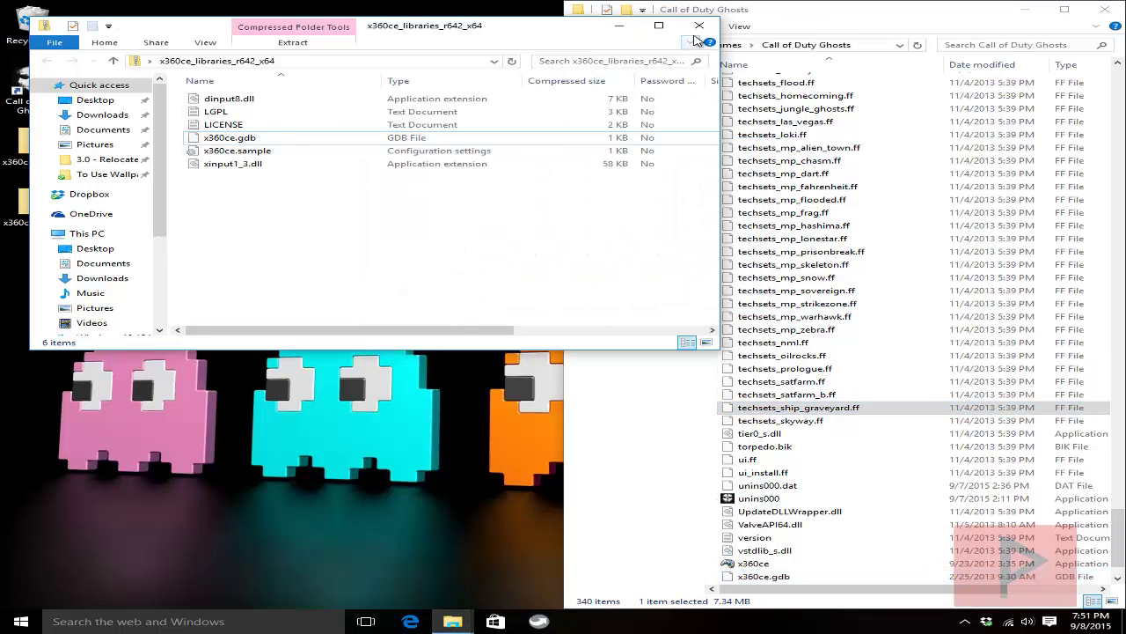
left_click(699, 26)
- Add the line "Version=1" after AllowOnlyOneCopy=1 in the x360ce configuration settings file, then save and close it
scroll(768, 493, "down", 2)
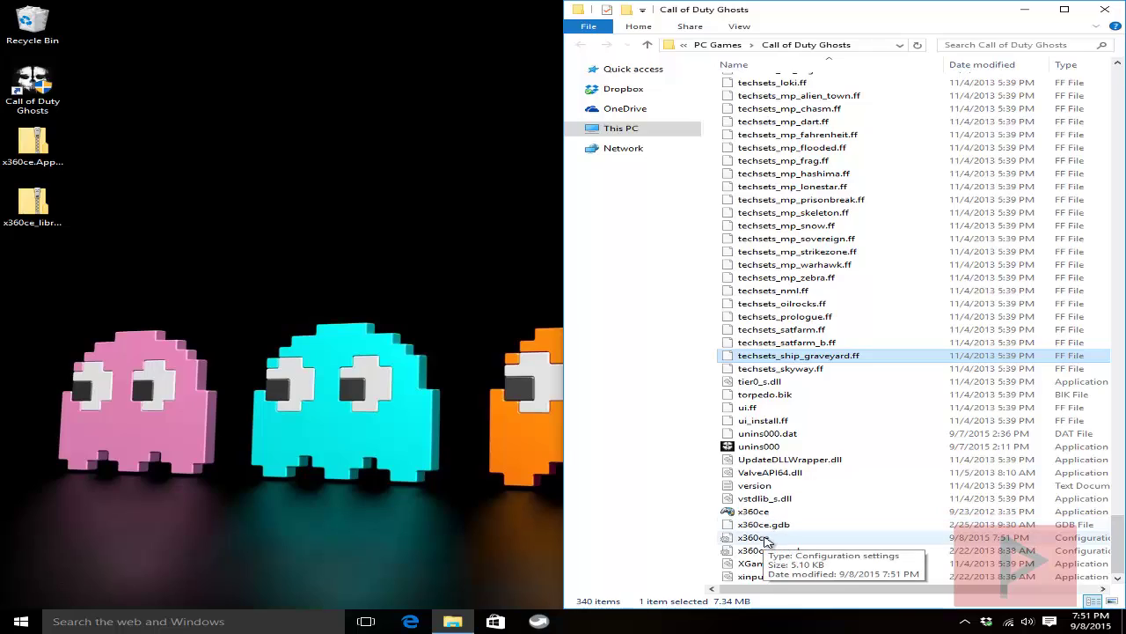
double_click(764, 539)
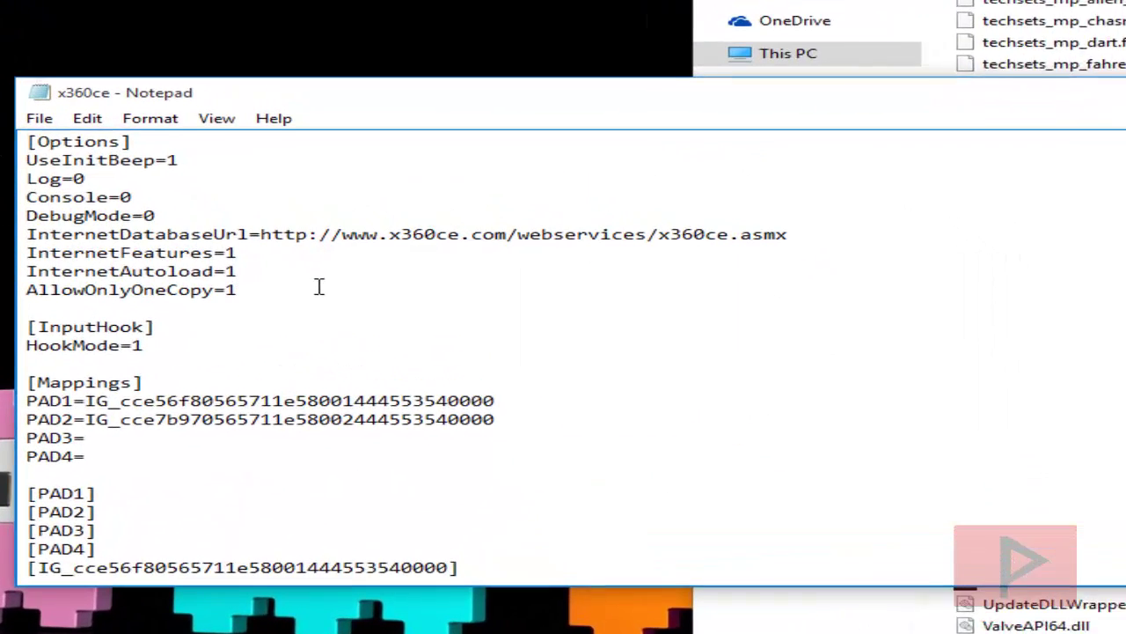
left_click(319, 286)
key("Return")
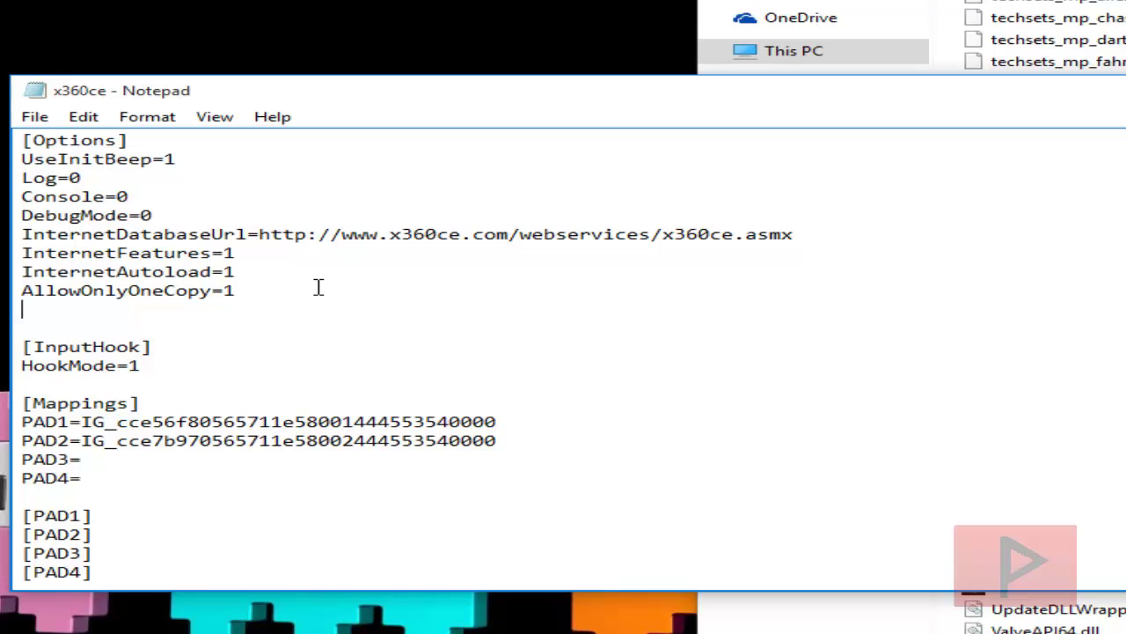
type("Version=1")
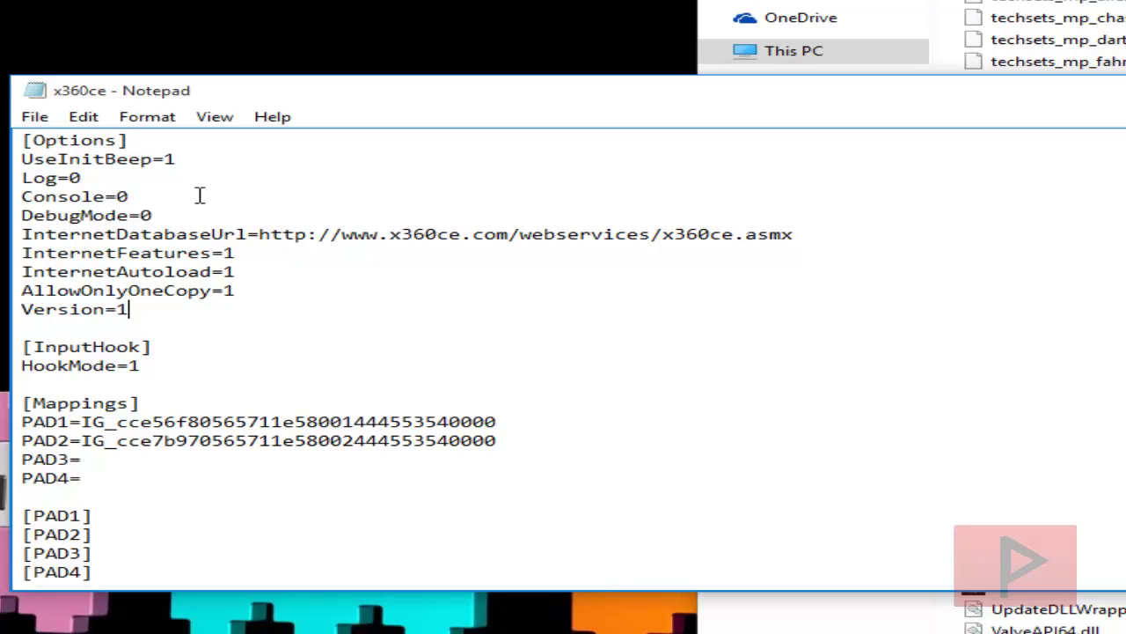
left_click(36, 116)
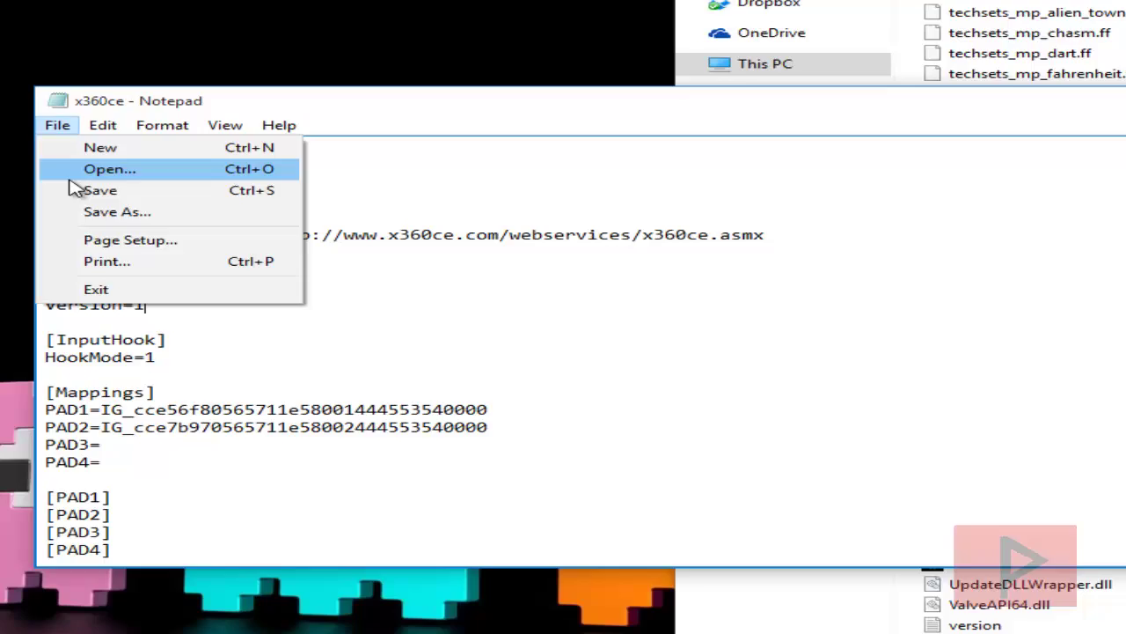
left_click(80, 187)
left_click(626, 345)
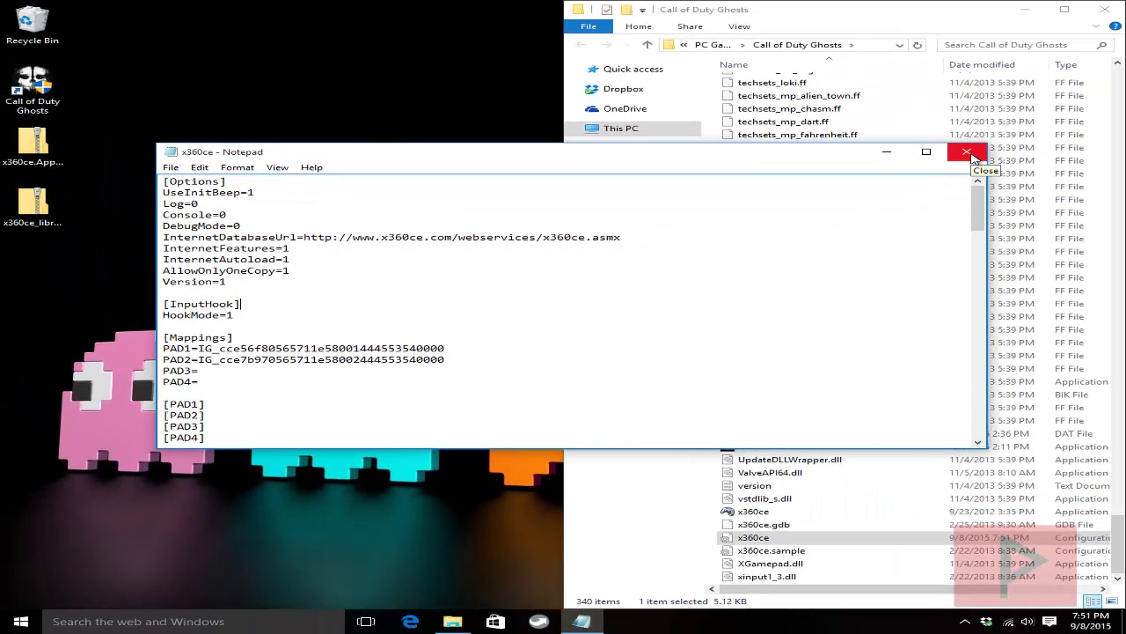
left_click(967, 153)
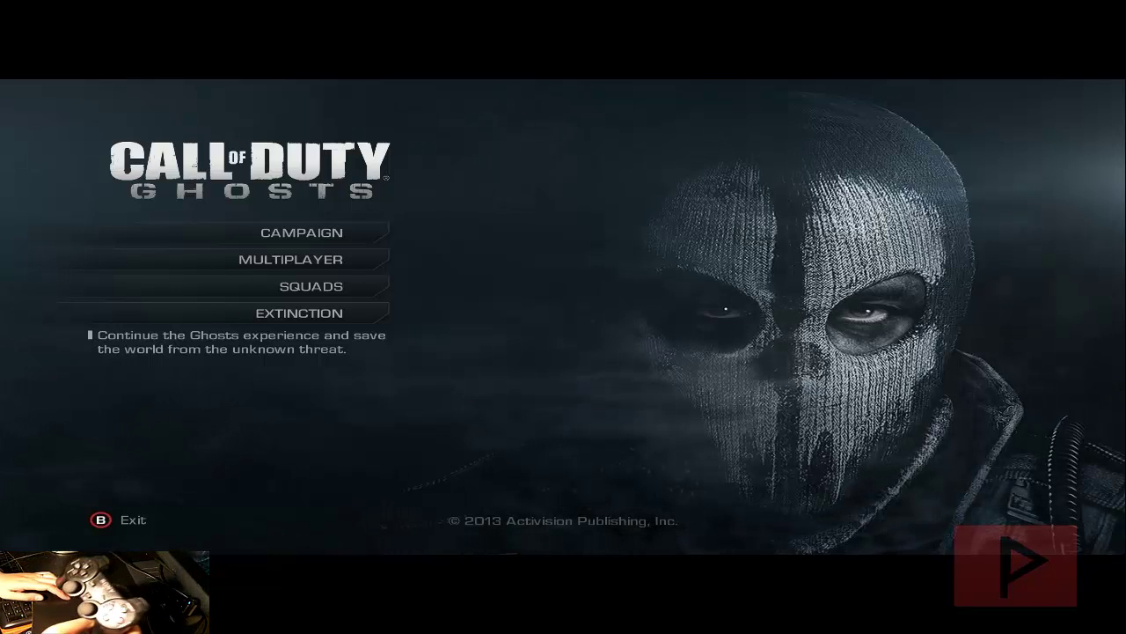
- Switch to Call of Duty Ghosts and open the campaign's options
key("Up")
key("Up")
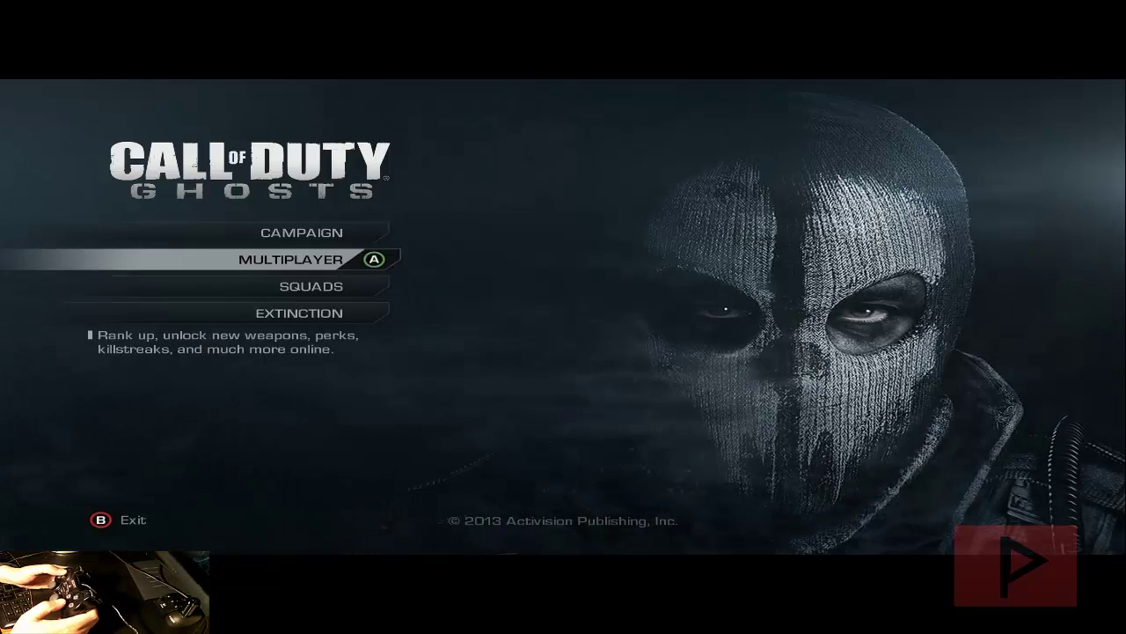
key("Up")
key("Return")
key("Down")
key("Down")
key("Down")
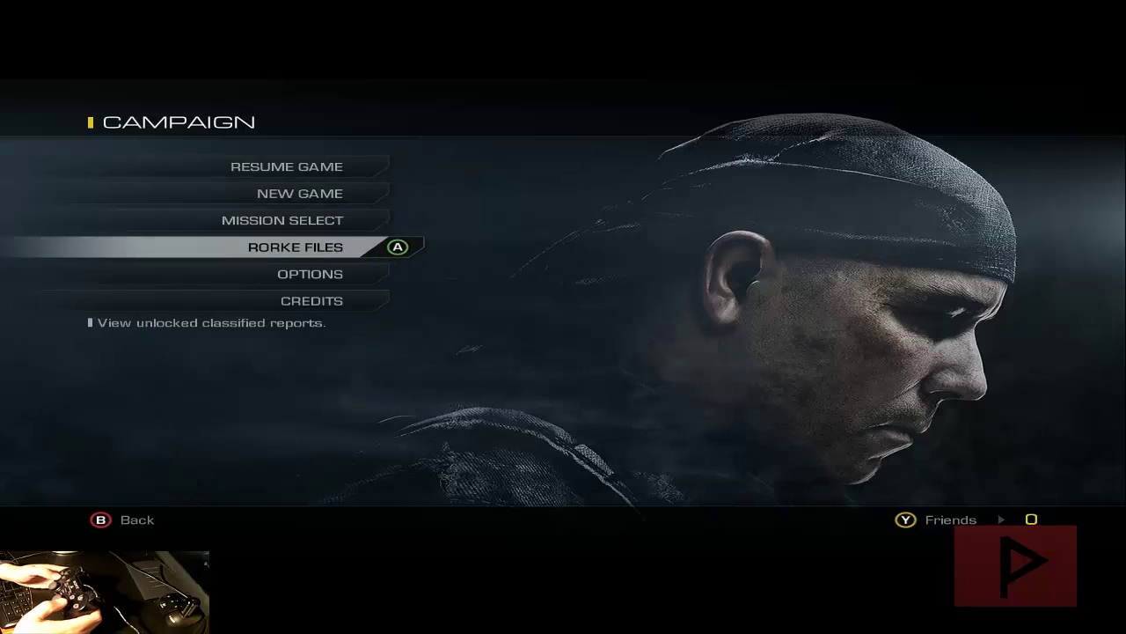
key("Down")
key("Return")
- Open the Gamepad settings within the control options
key("Down")
key("Down")
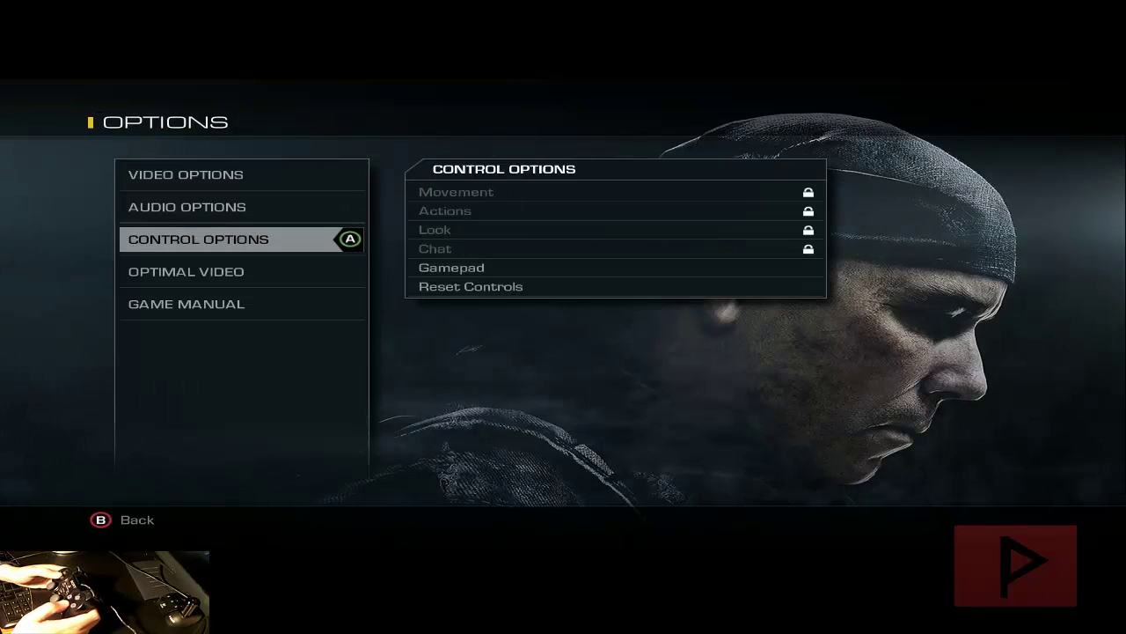
key("Return")
key("Down")
key("Down")
key("Down")
key("Down")
key("Return")
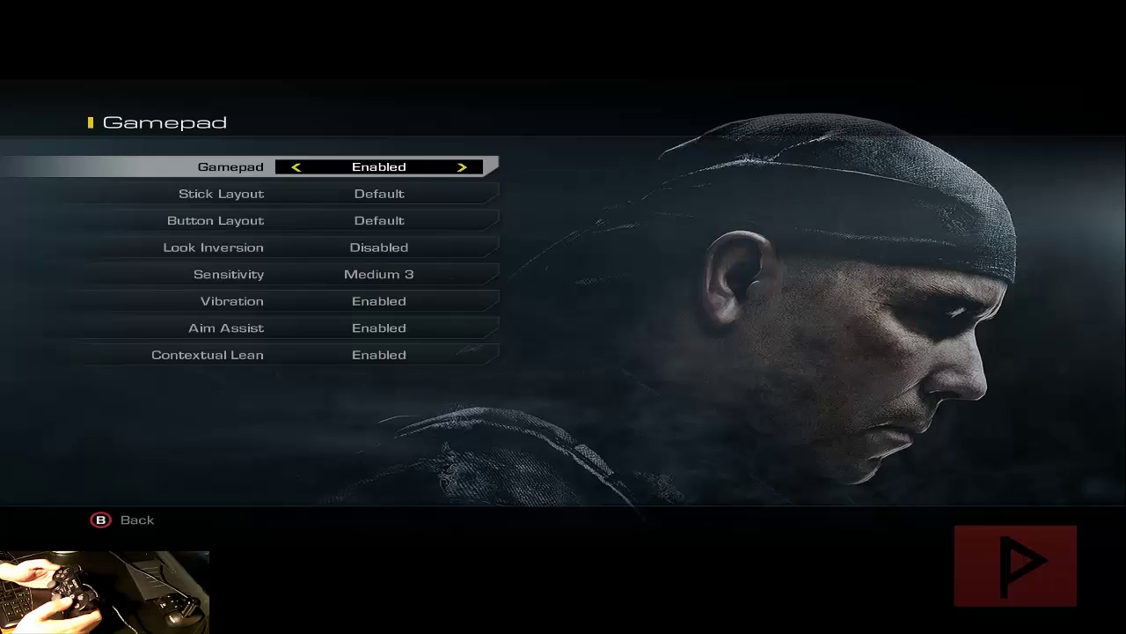
- Check the gamepad's button layout and return to the game's main menu
key("Down")
key("Down")
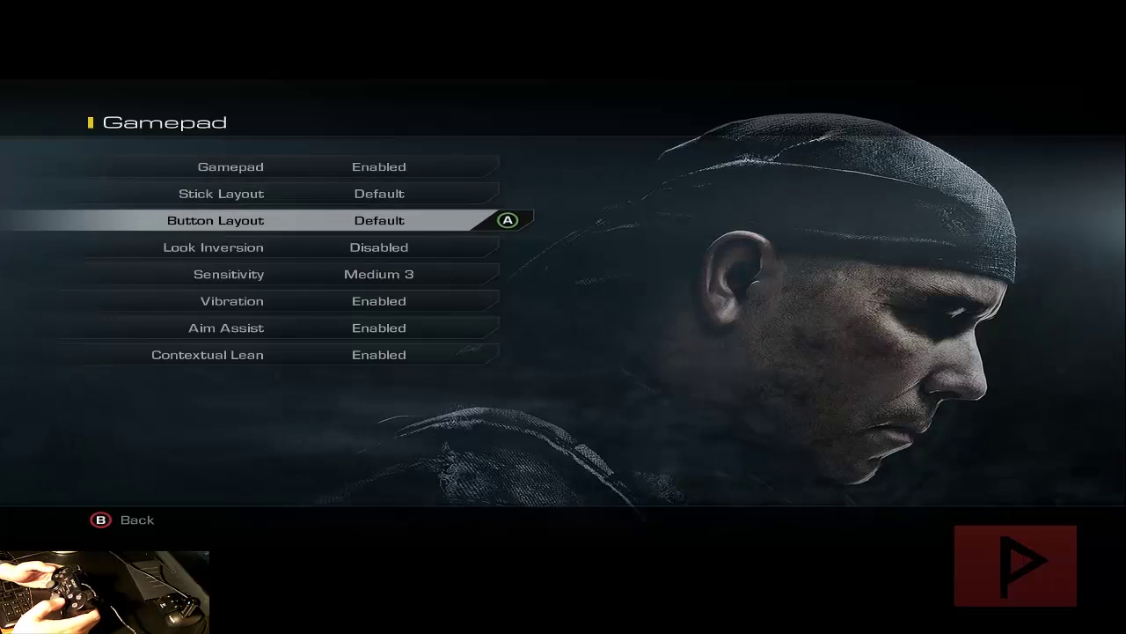
key("Return")
key("Escape")
key("Escape")
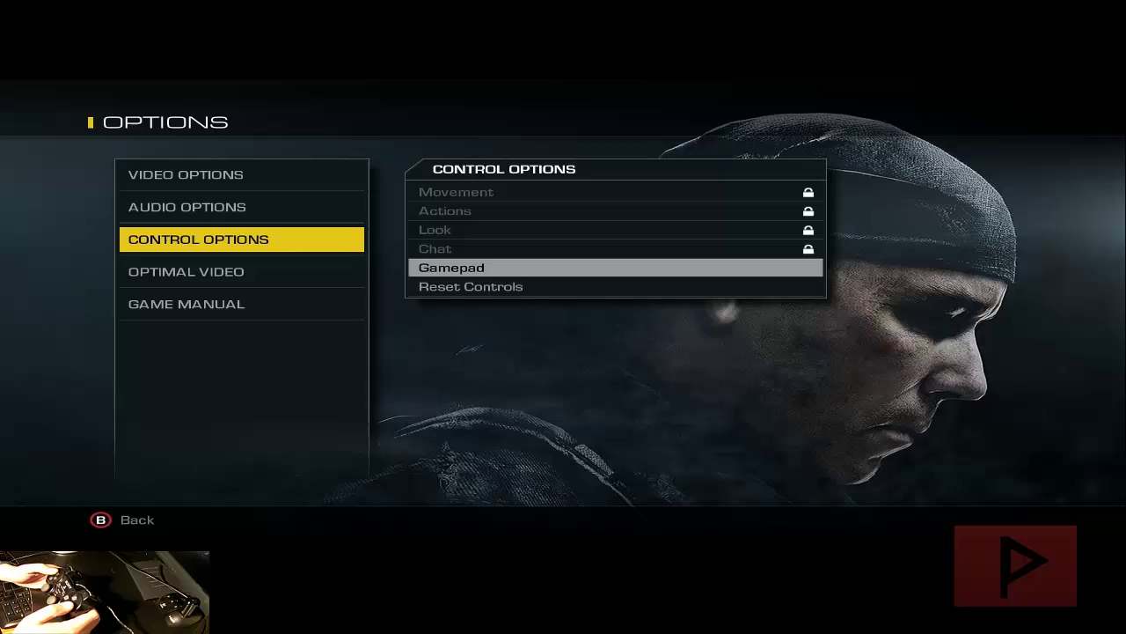
key("Escape")
key("Escape")
key("Escape")
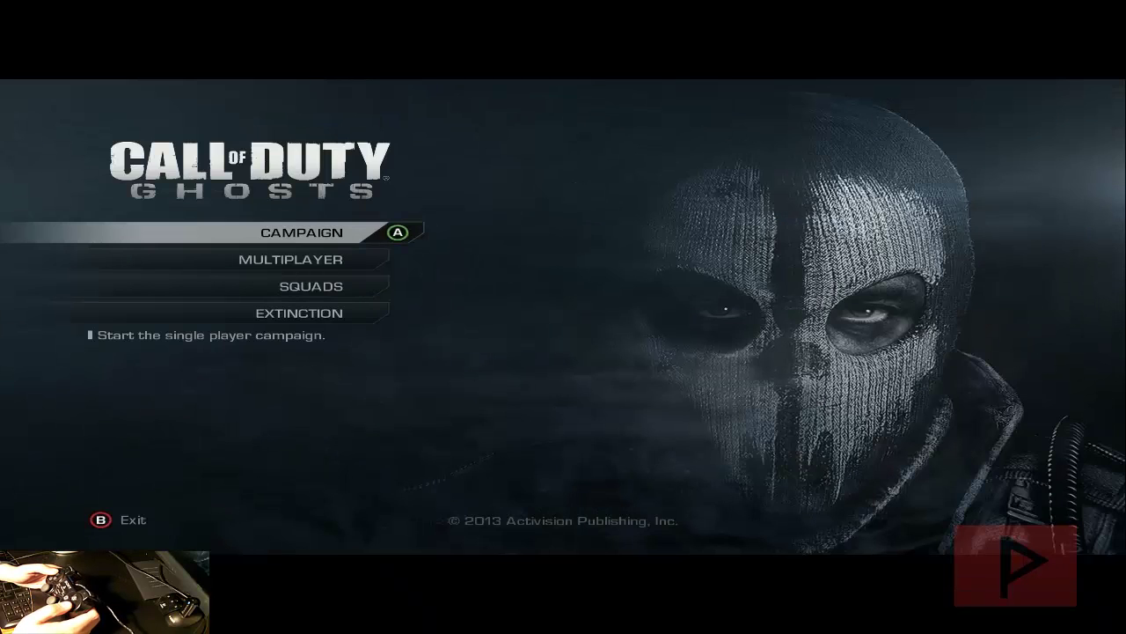
- Resume the campaign from the last saved checkpoint
key("Return")
key("Return")
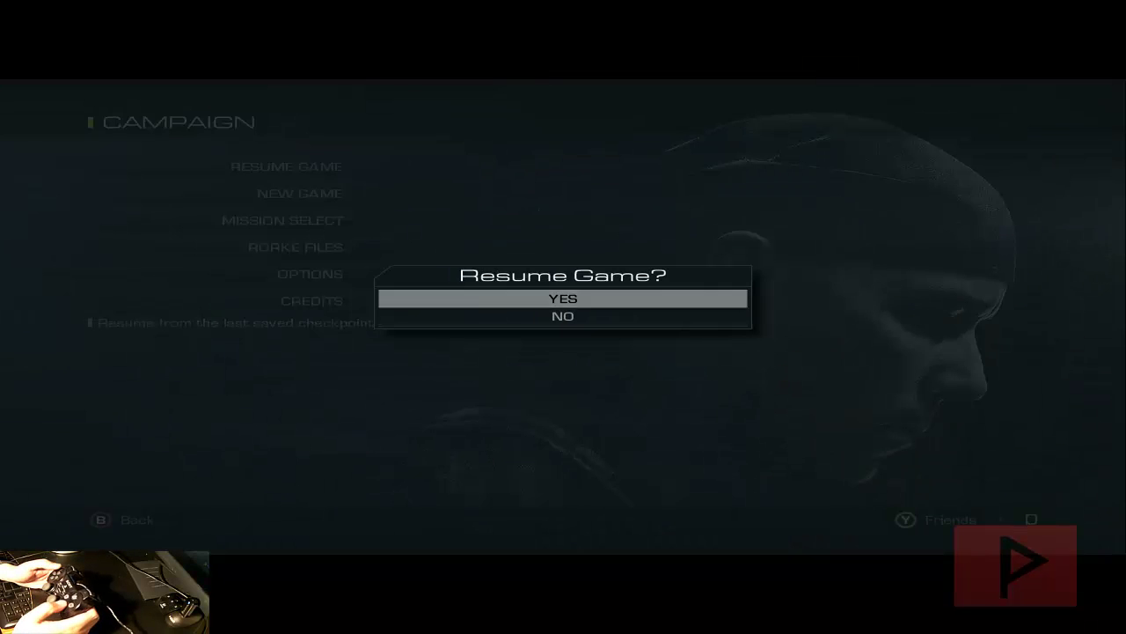
key("Return")
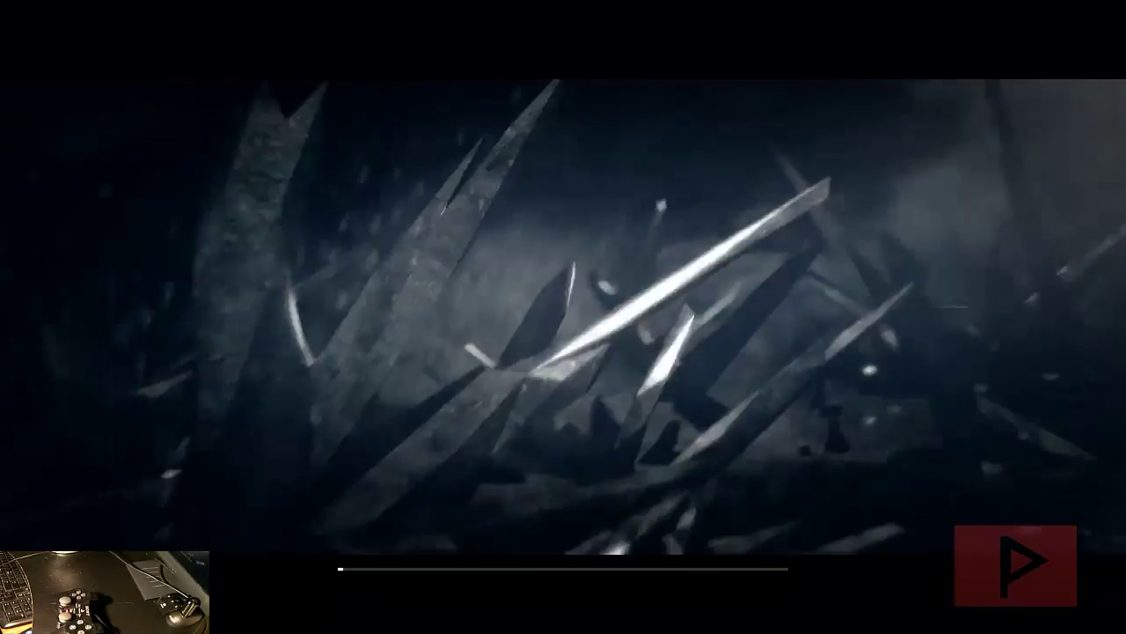